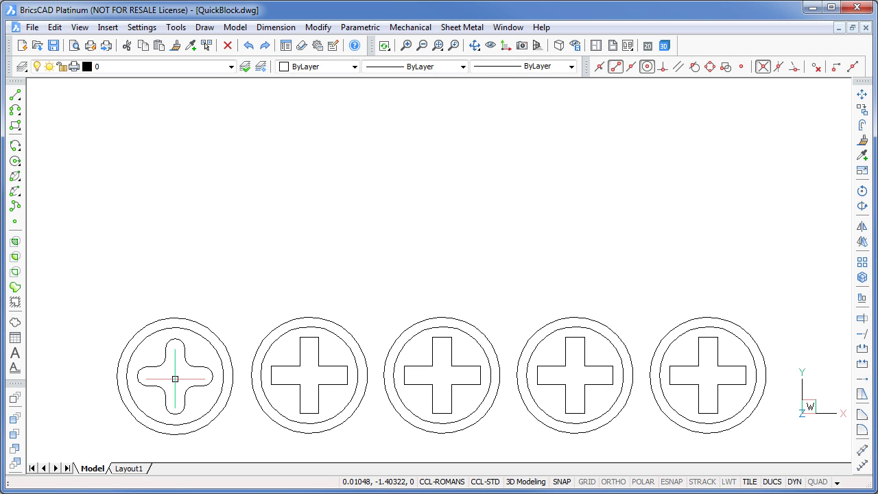
Paste rounded-cross head copies above the second, fourth and fifth plain-cross heads.
click(251, 298)
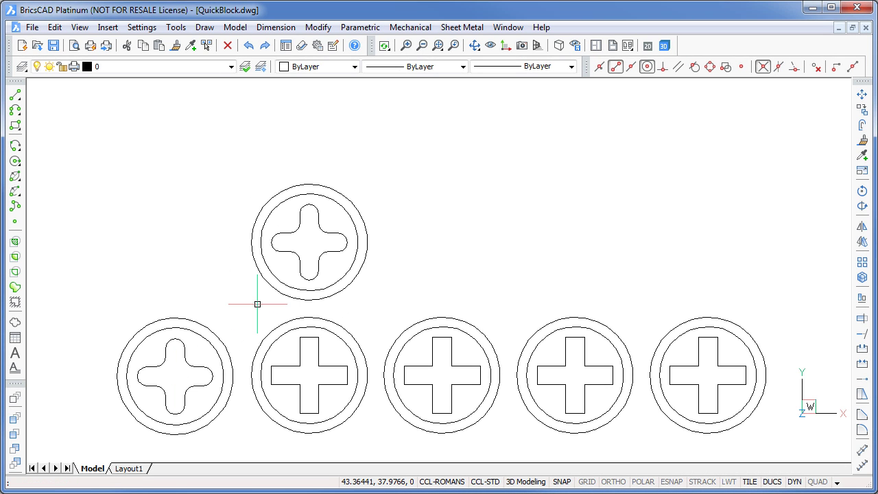
key(ctrl+shift+v)
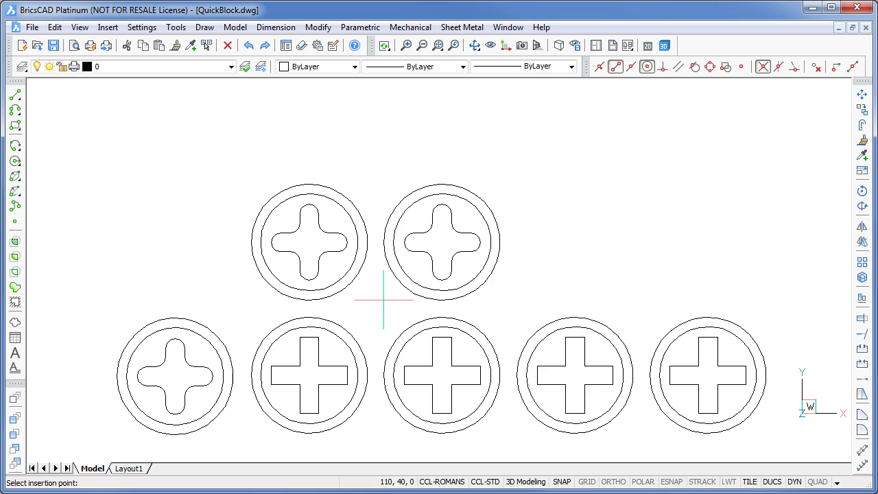
click(517, 299)
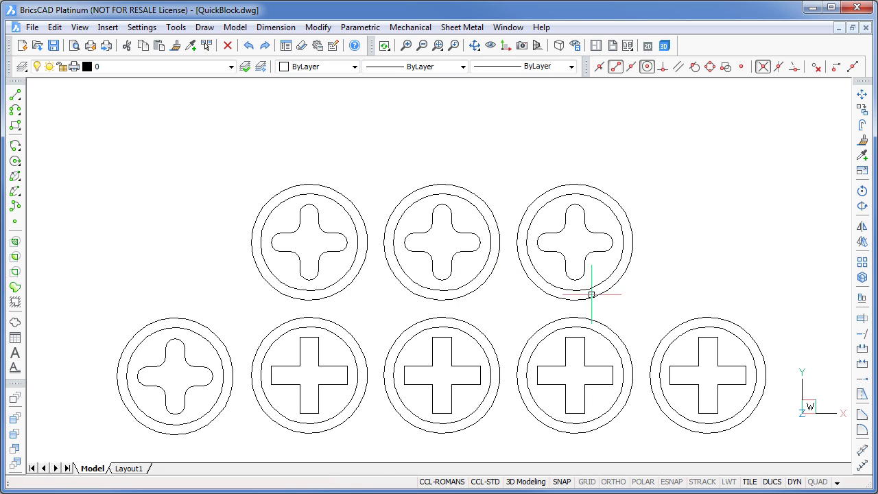
key(ctrl+shift+v)
click(650, 300)
key(ctrl+shift+v)
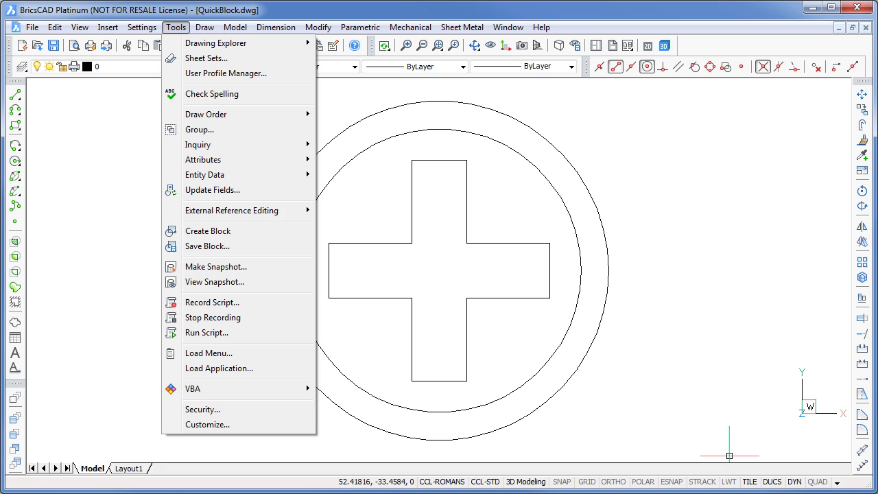
click(207, 231)
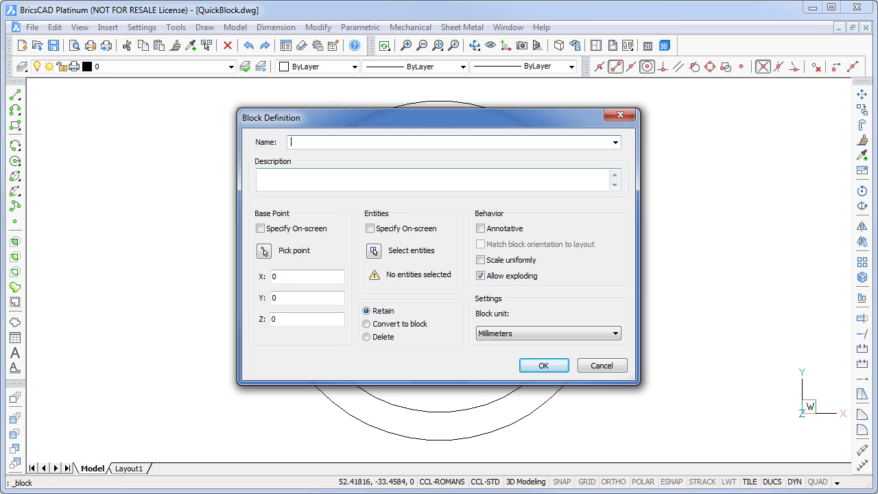
text(Straight_Plus)
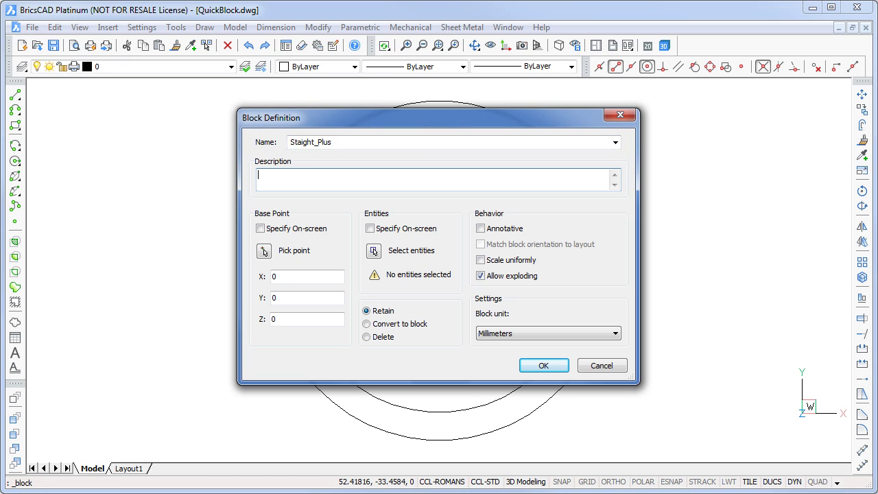
text(My description of the block)
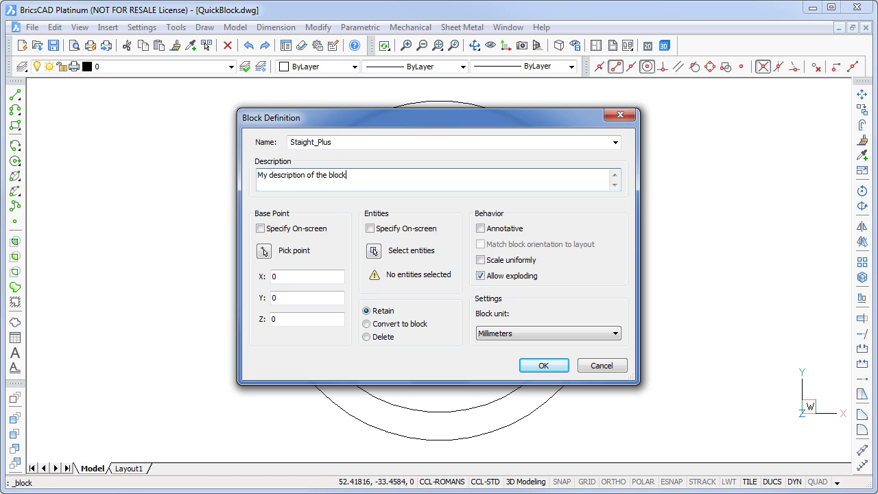
click(260, 228)
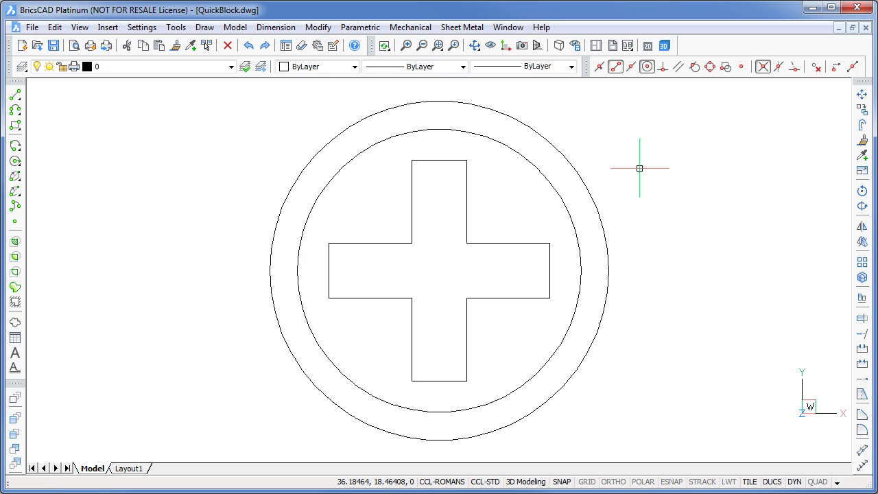
Window-select both circles and the cross of the plain-cross head and copy them to the clipboard.
click(639, 168)
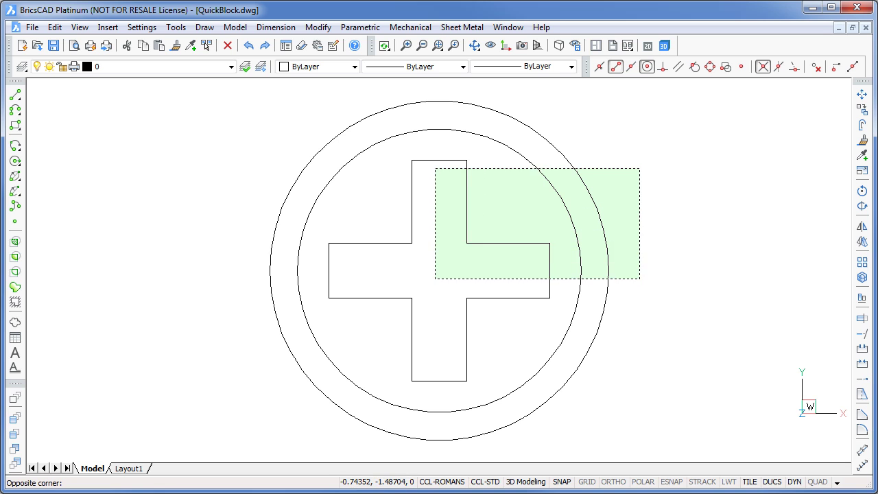
click(435, 278)
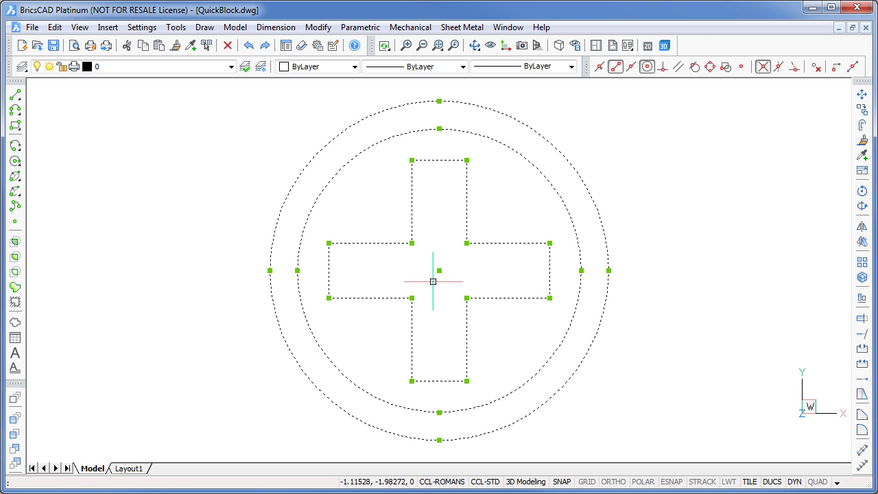
click(54, 27)
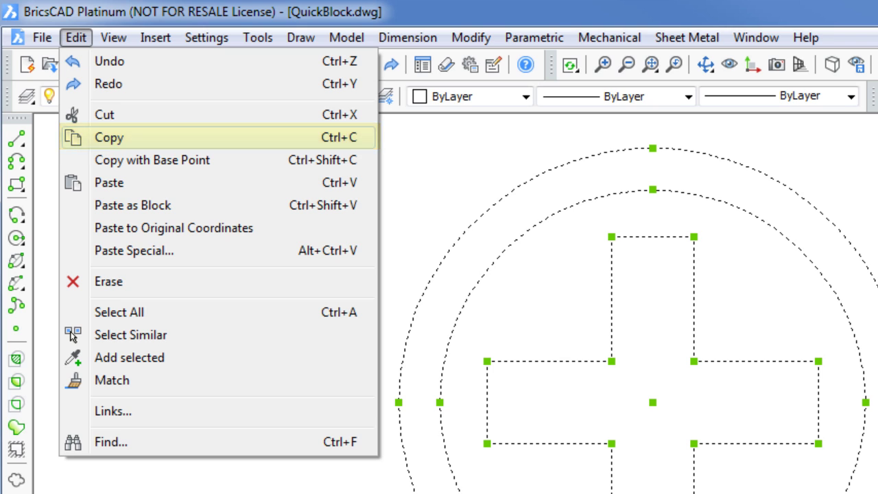
click(109, 137)
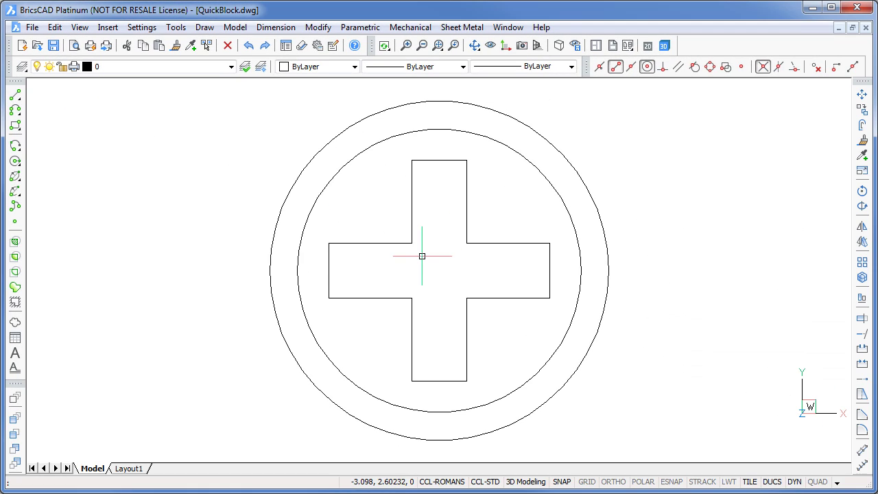
Zoom out, move the head to the lower left, and paste it as a block.
scroll(484, 288, down, 3)
mouse_move(441, 262)
middle_down()
mouse_move(186, 313)
mouse_move(174, 371)
middle_up()
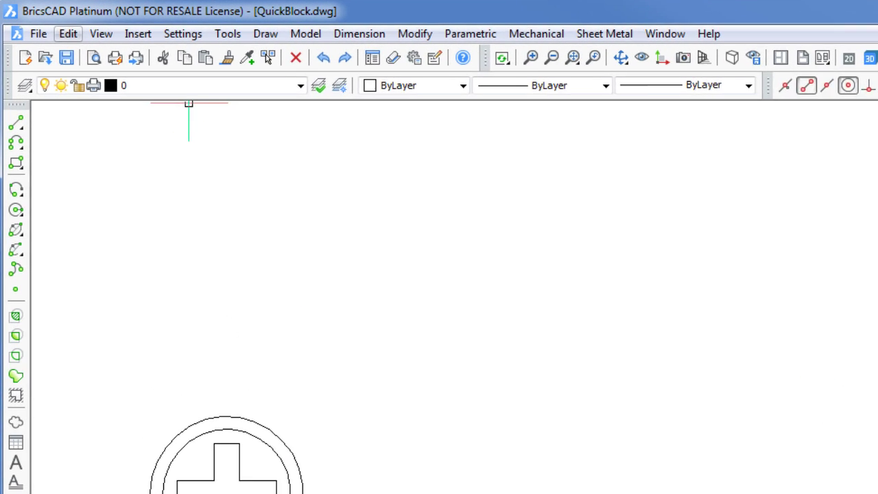
click(68, 34)
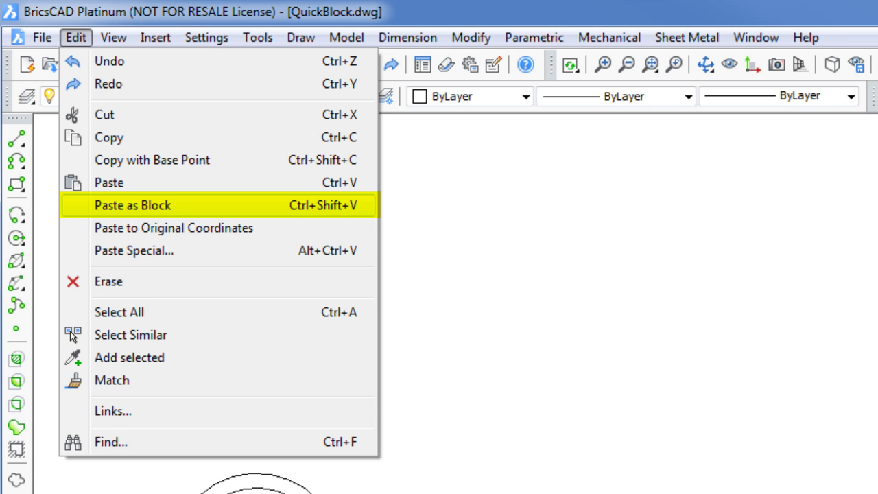
click(132, 205)
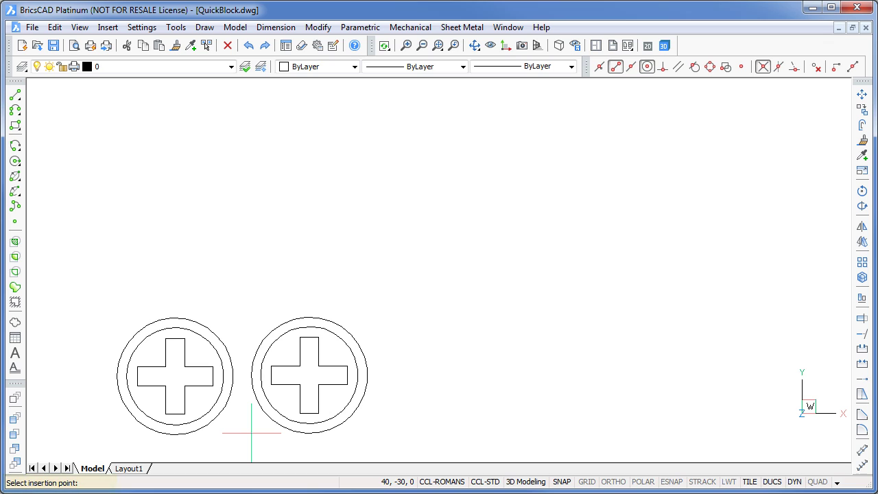
Place four pasted screw-head blocks to the right of the original, forming a row of five.
click(251, 433)
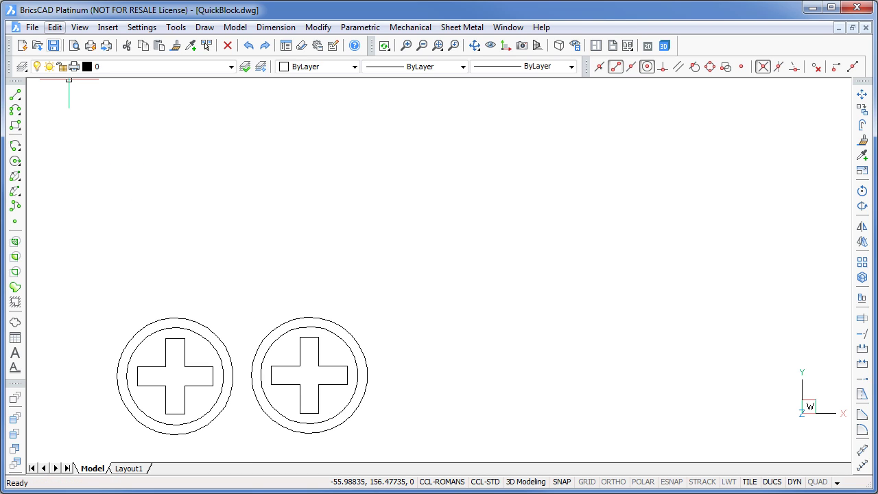
click(54, 28)
click(93, 140)
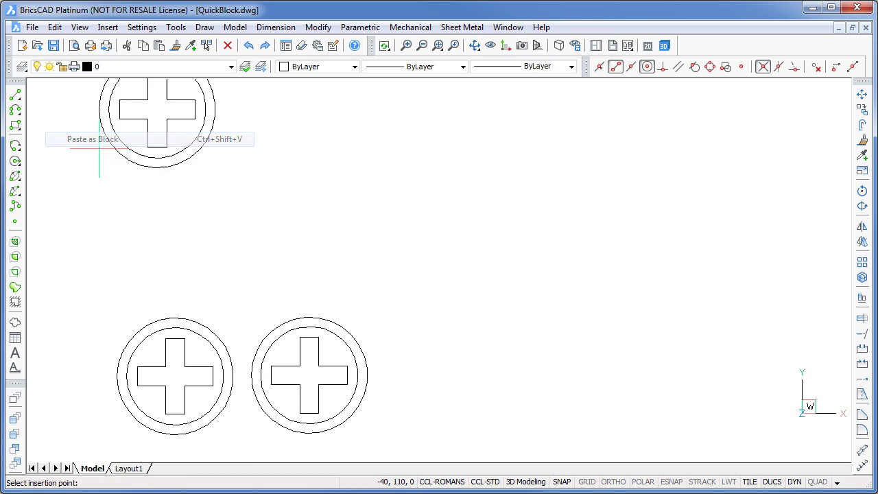
click(382, 434)
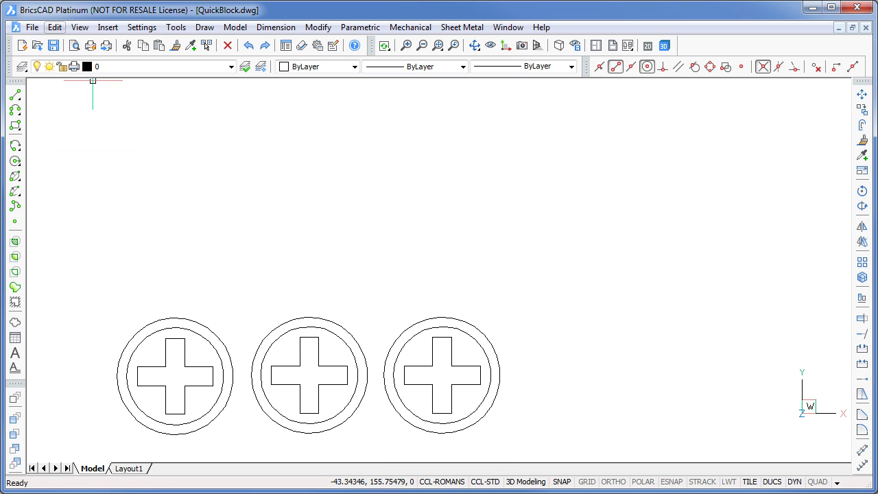
click(54, 27)
click(90, 140)
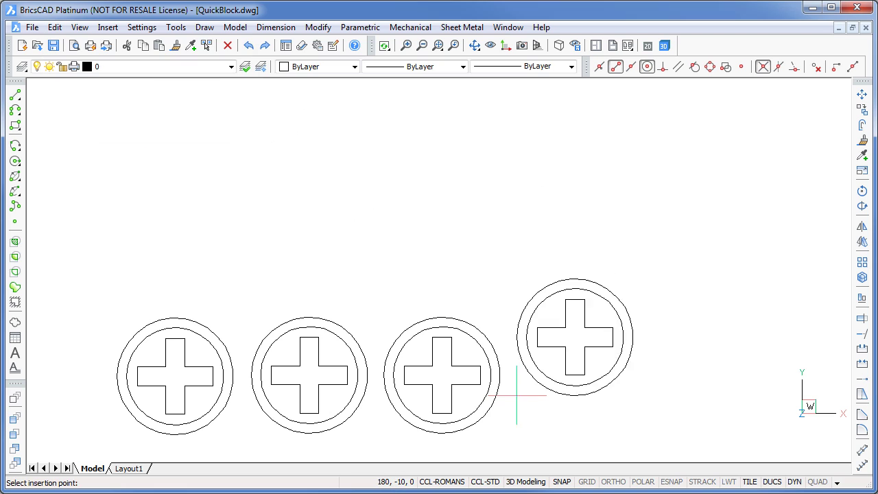
click(516, 433)
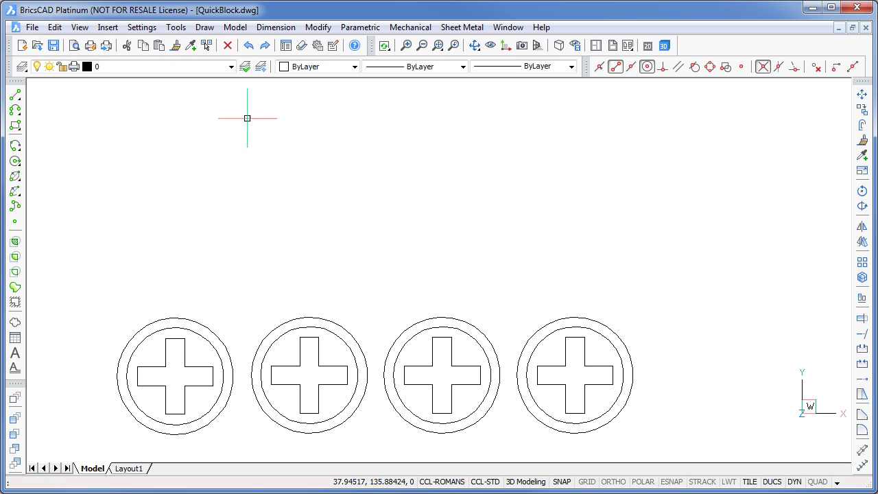
click(54, 26)
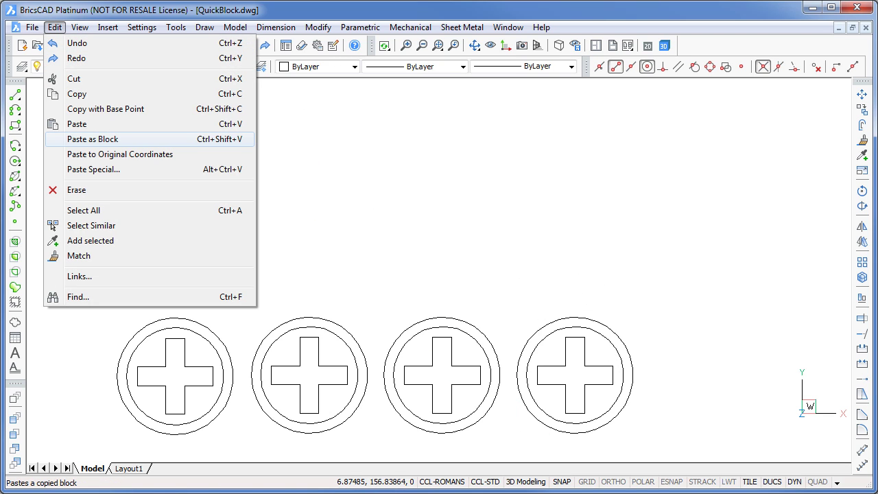
click(89, 140)
click(649, 427)
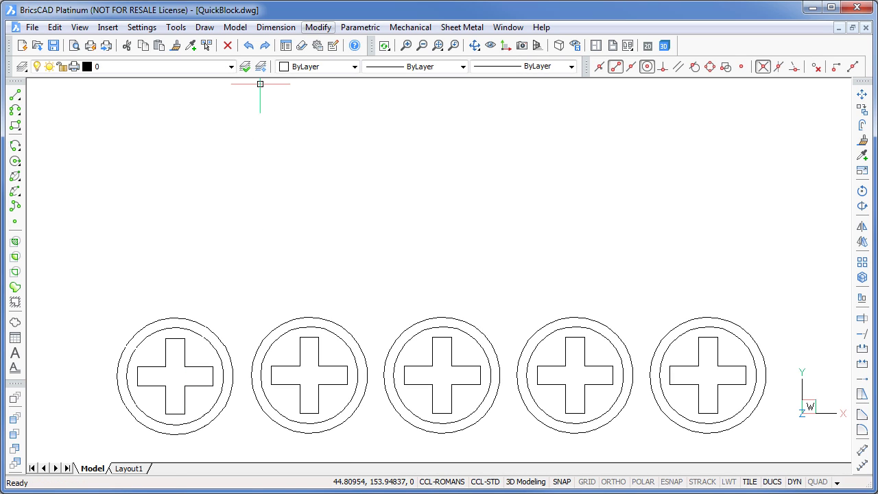
Fillet the first screw's cross polyline so all its corners are rounded.
click(317, 27)
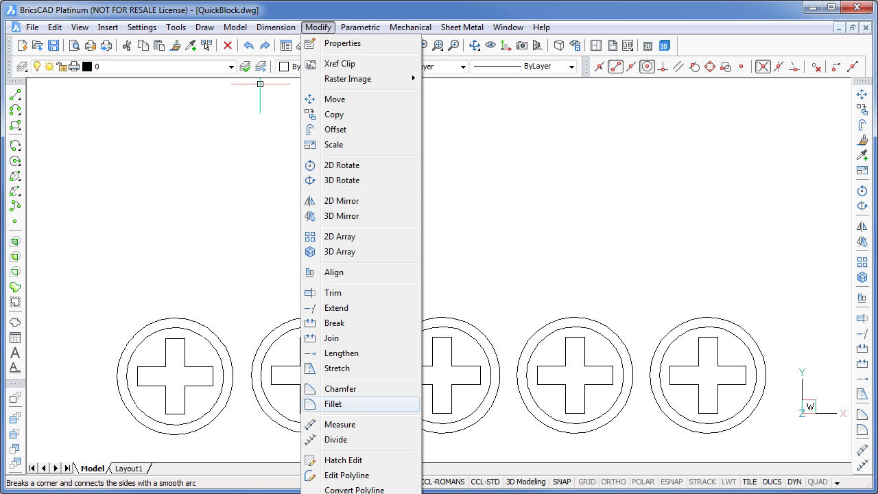
click(334, 403)
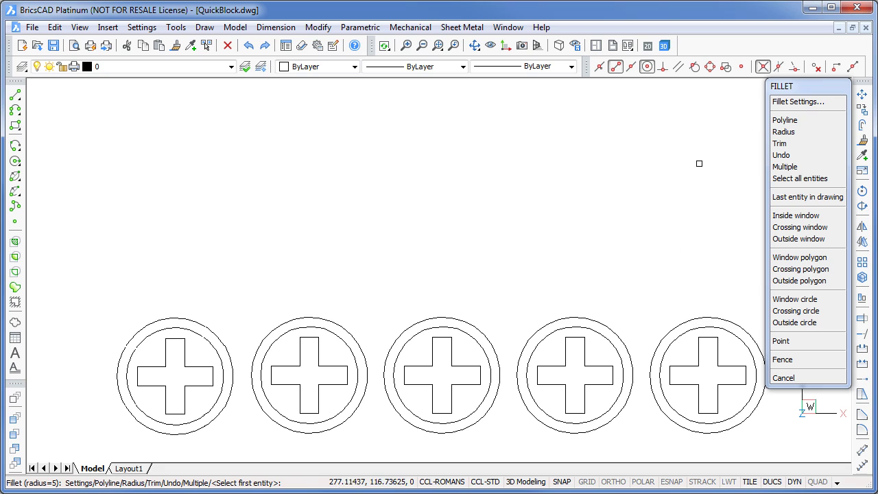
click(785, 120)
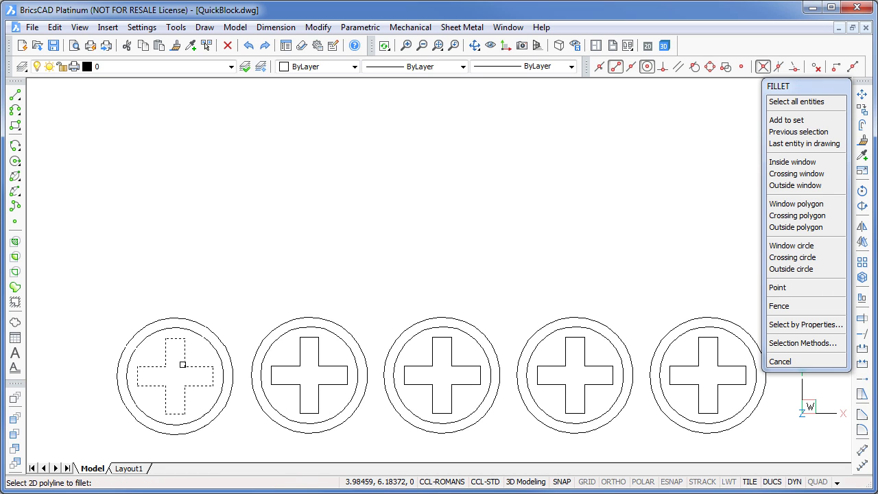
click(182, 364)
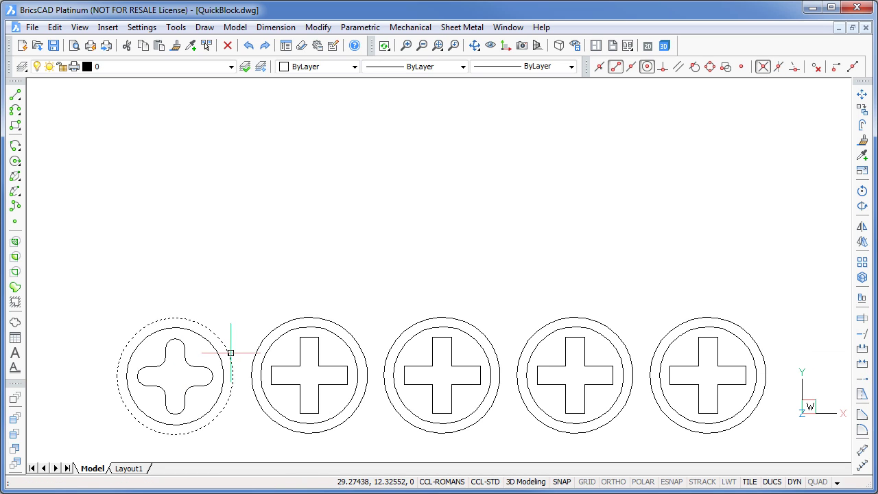
click(54, 26)
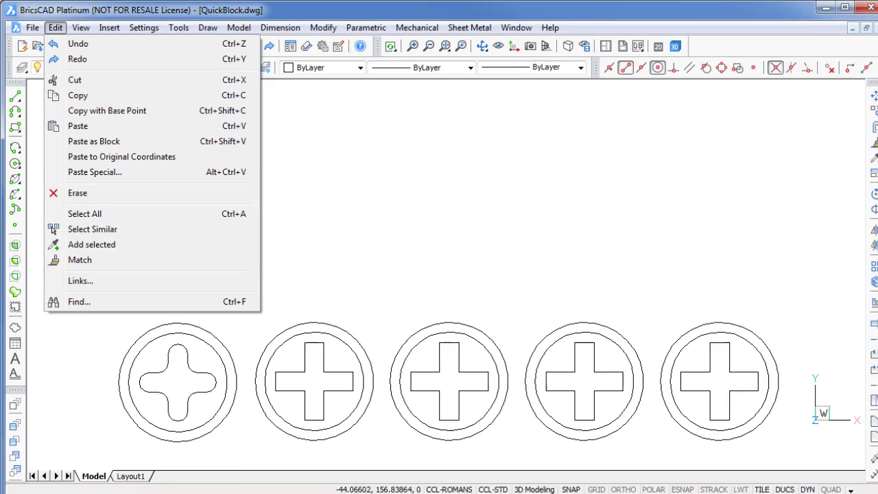
Copy the first rounded-cross screw and paste it as a block above the second screw.
key(Escape)
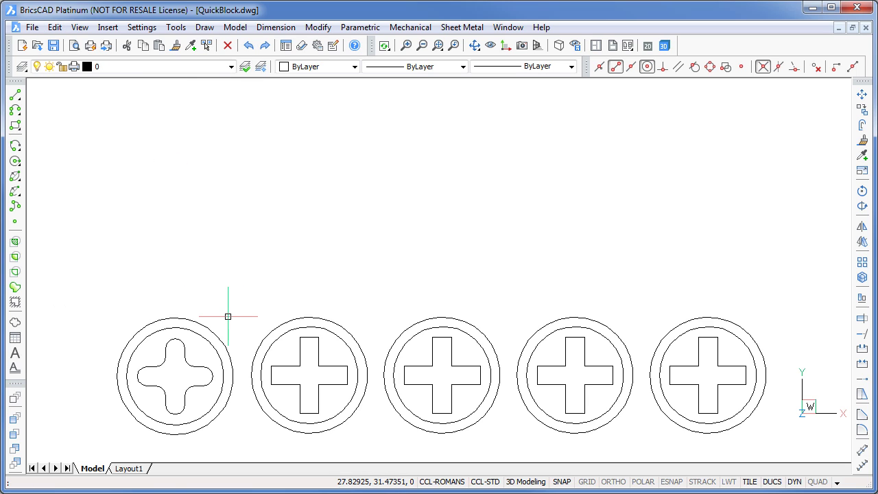
click(227, 316)
click(175, 379)
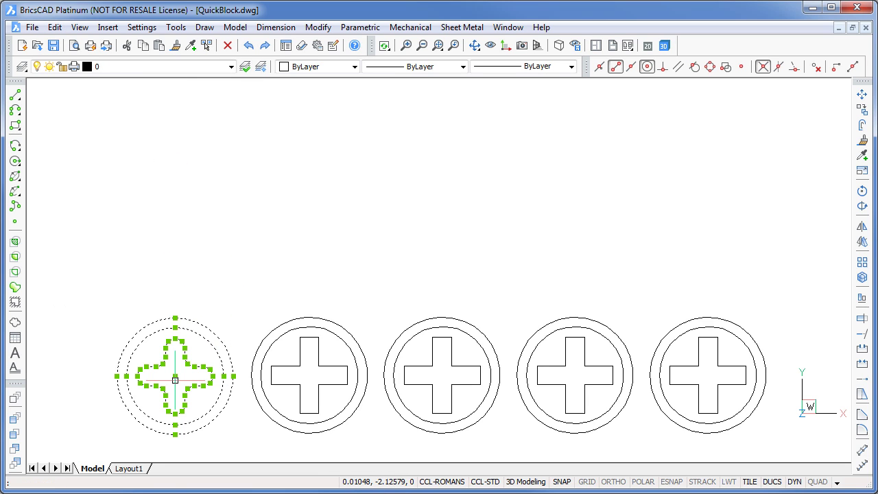
key(ctrl+c)
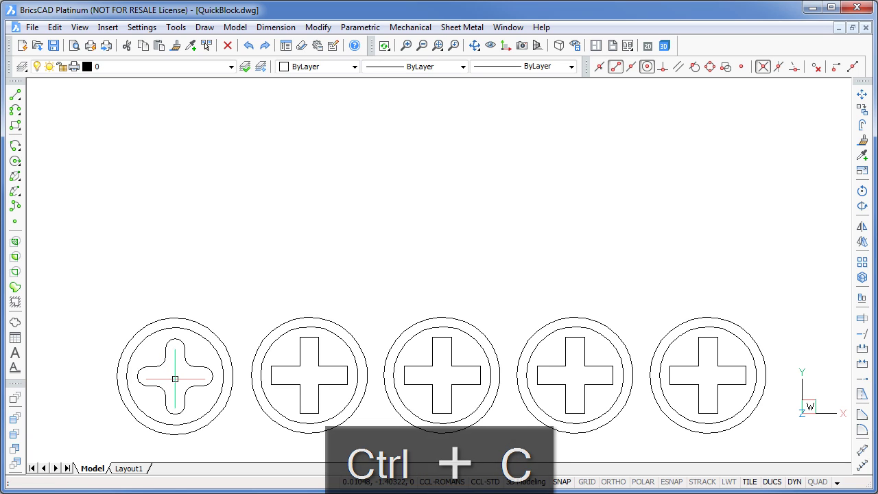
key(ctrl+shift+v)
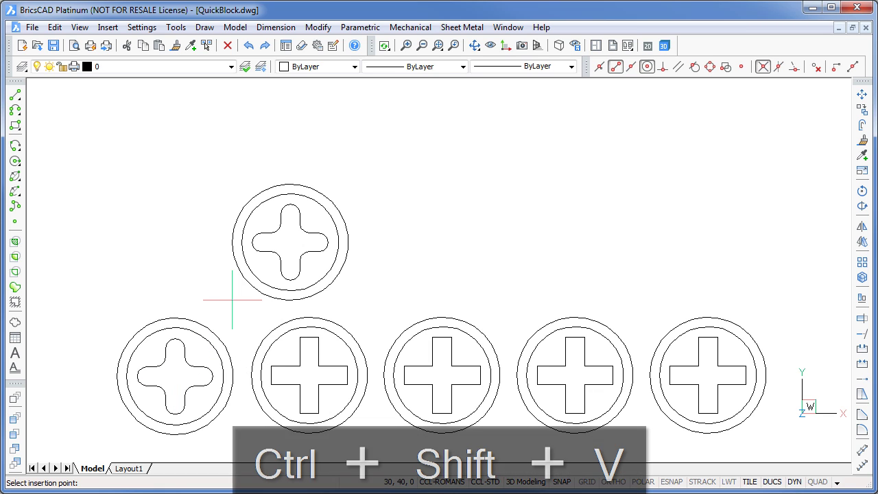
click(251, 300)
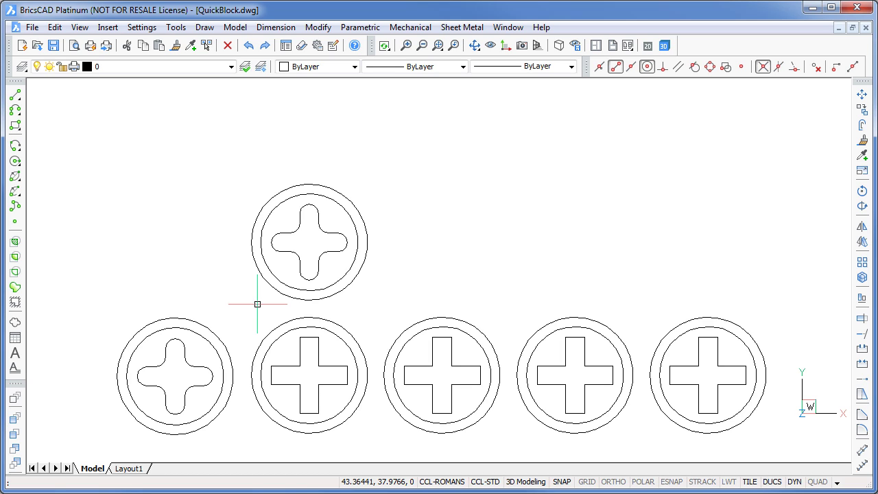
Paste three more rounded-cross blocks above the fourth, fifth and first screws.
key(ctrl+shift+v)
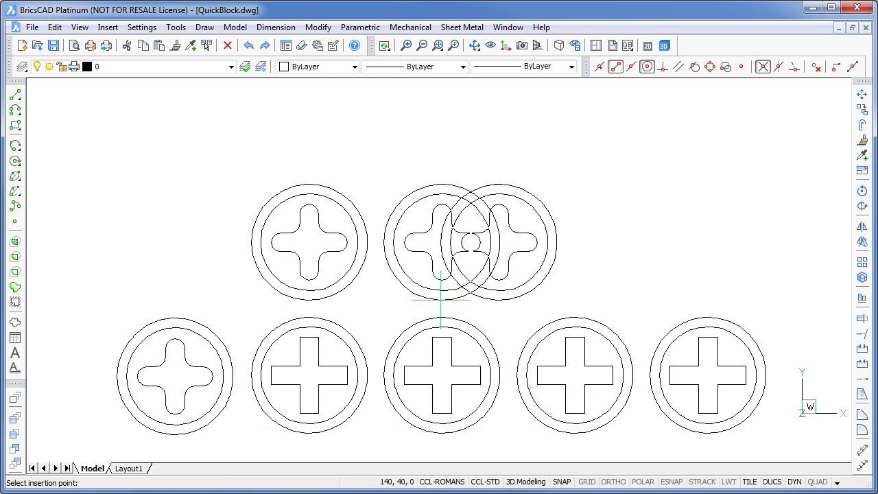
click(517, 299)
key(ctrl+shift+v)
click(650, 300)
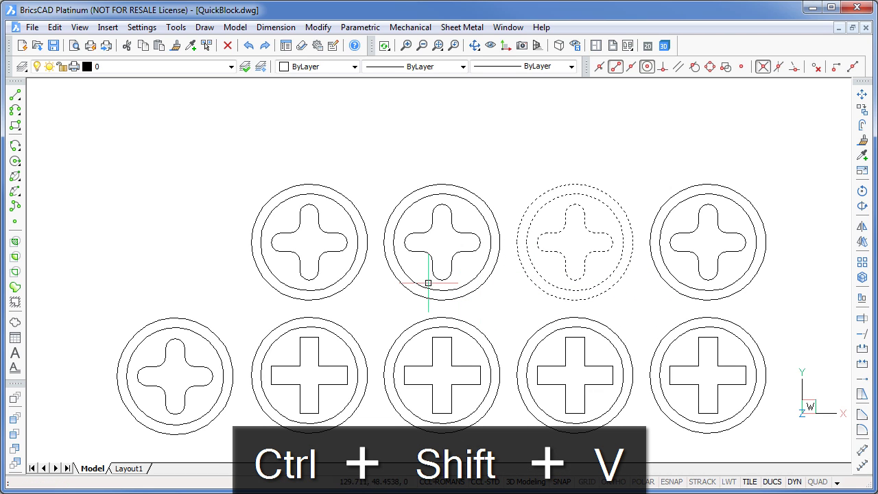
key(ctrl+shift+v)
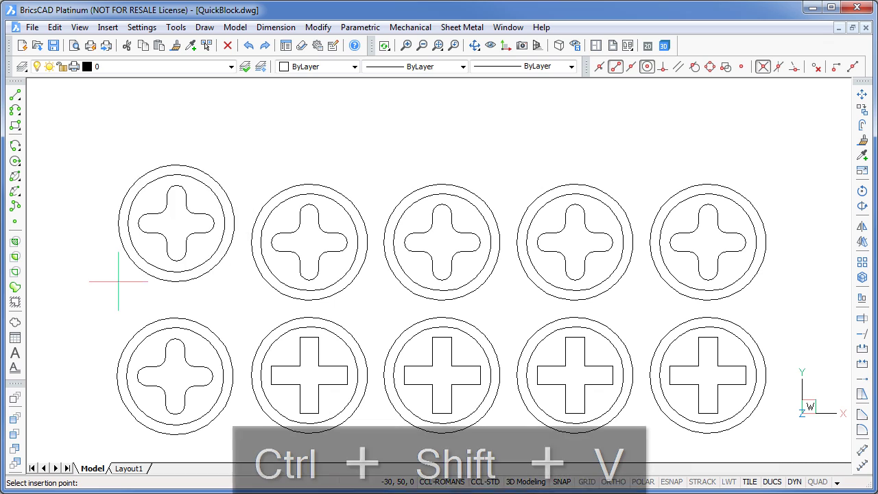
click(122, 298)
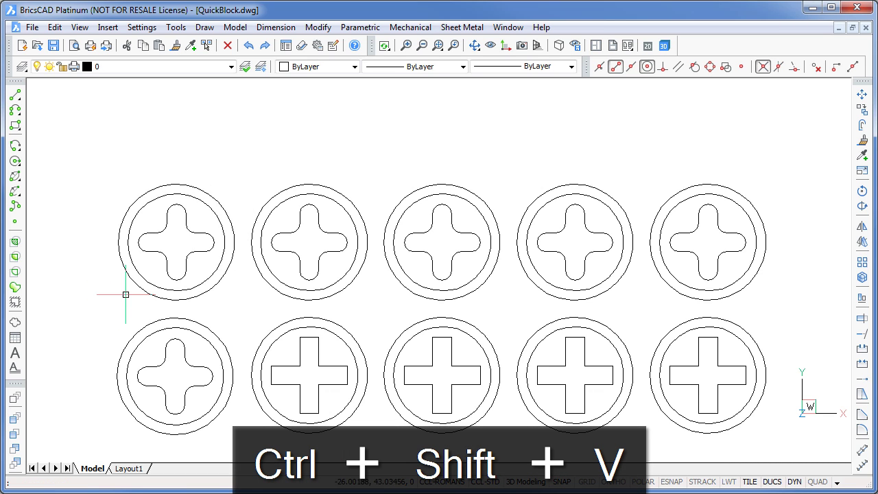
click(273, 321)
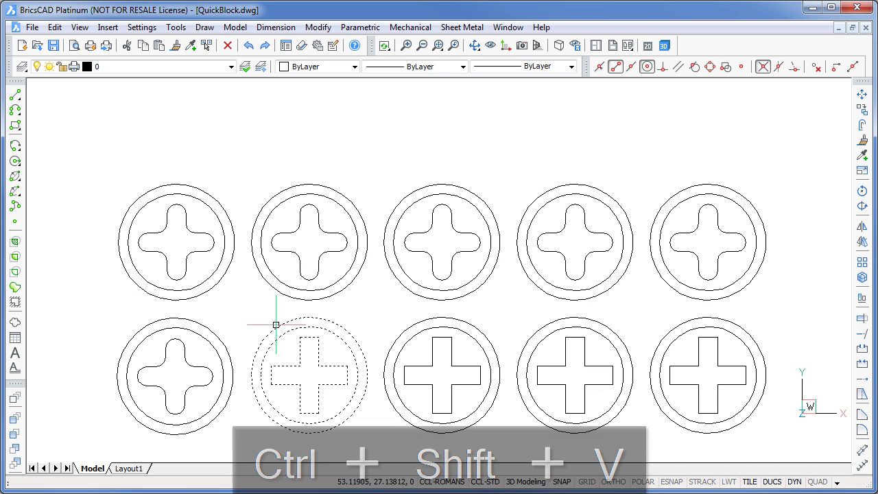
Open block A070148 for in-place editing and start a hatch with the SOLID pattern.
key(Return)
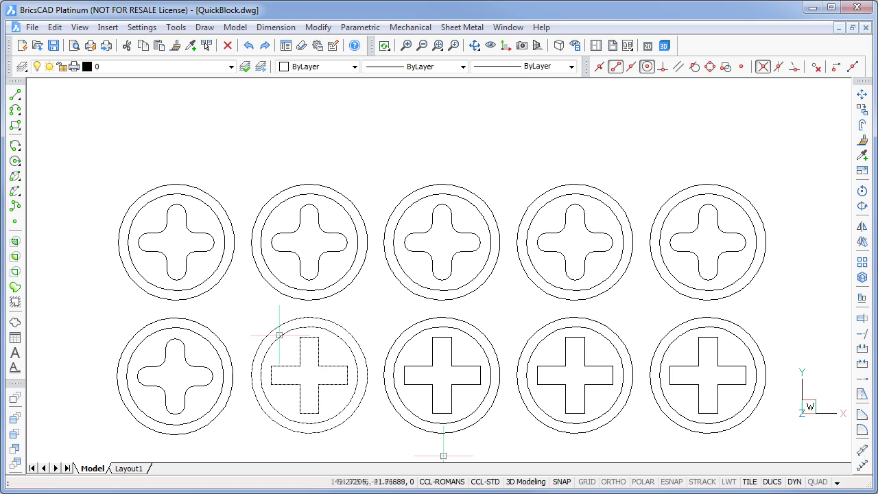
double_click(354, 340)
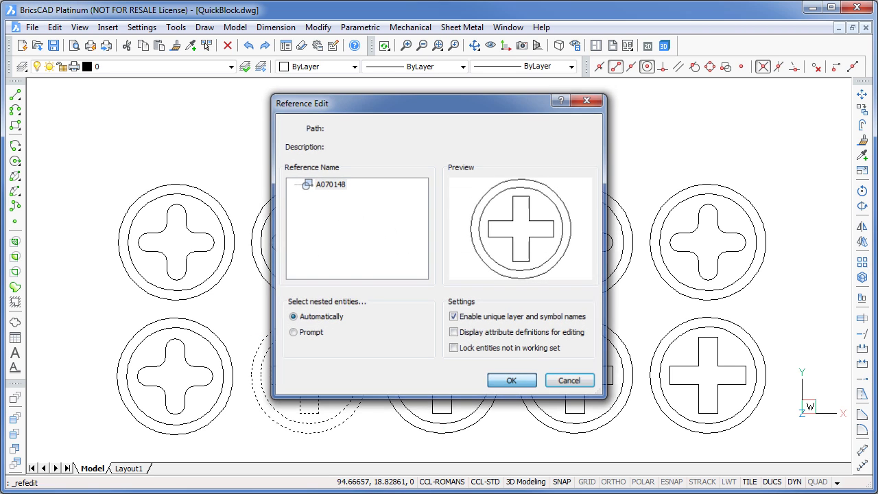
key(Return)
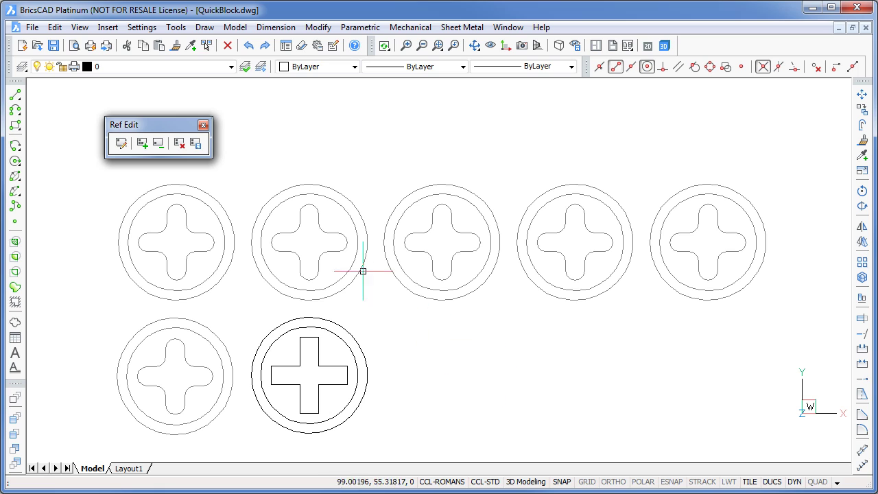
click(205, 27)
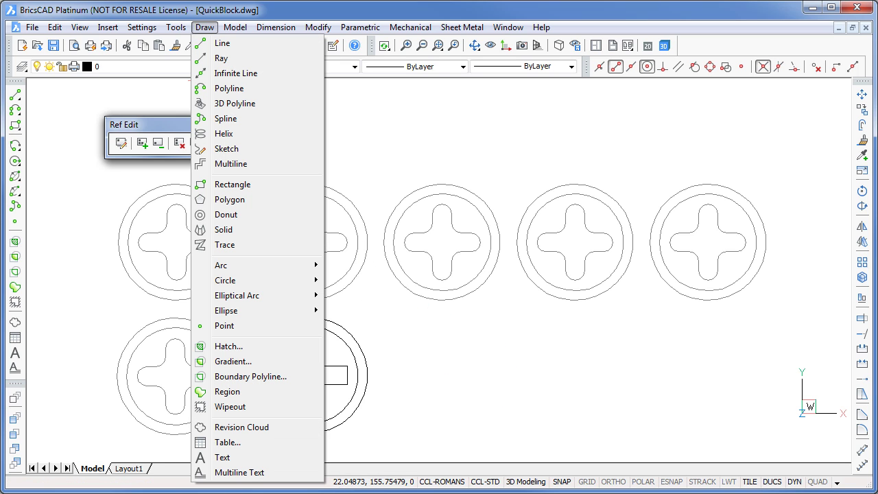
click(228, 346)
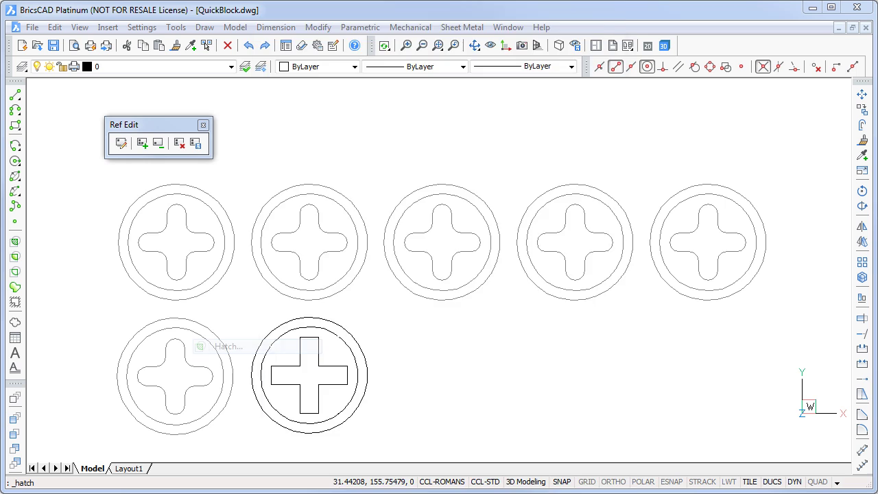
click(410, 120)
scroll(405, 205, down, 10)
click(463, 103)
click(463, 158)
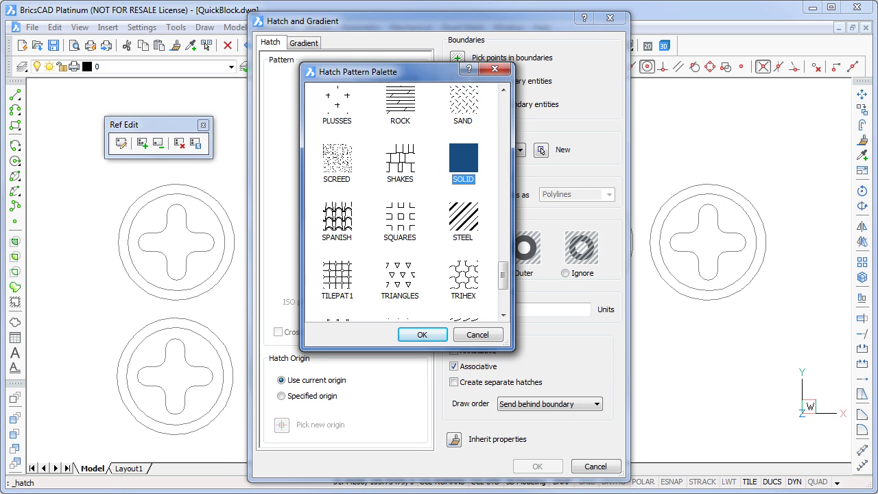
click(422, 334)
Fill the area around the cross with solid black and save the block edit.
click(457, 57)
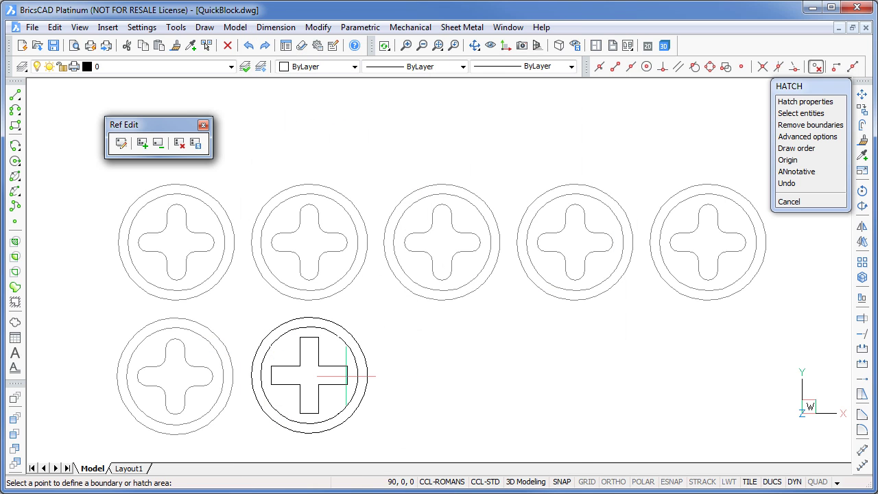
click(290, 372)
key(Return)
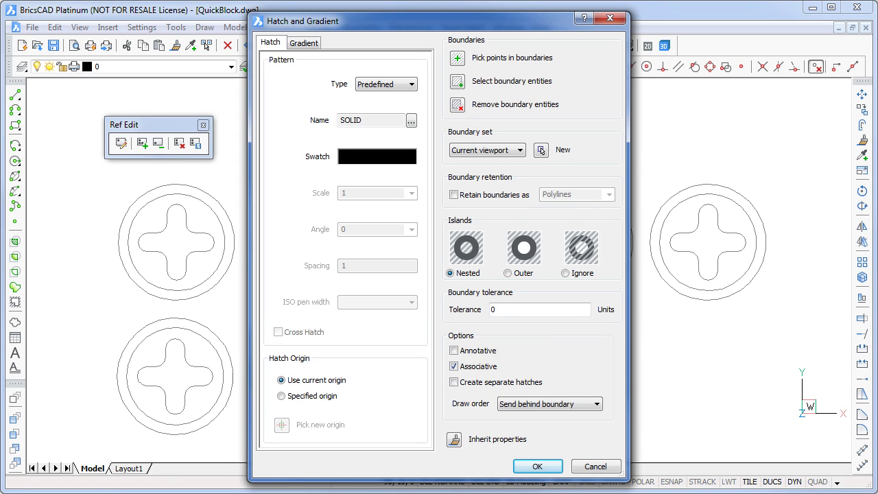
click(537, 465)
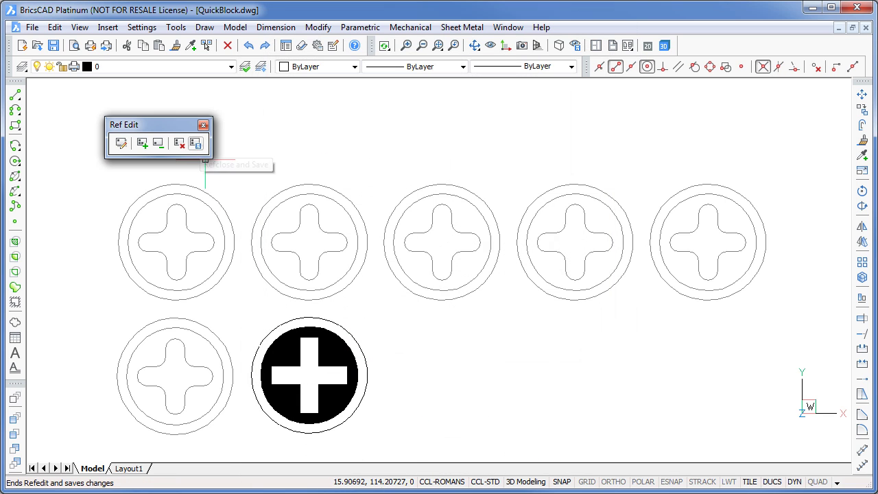
click(195, 144)
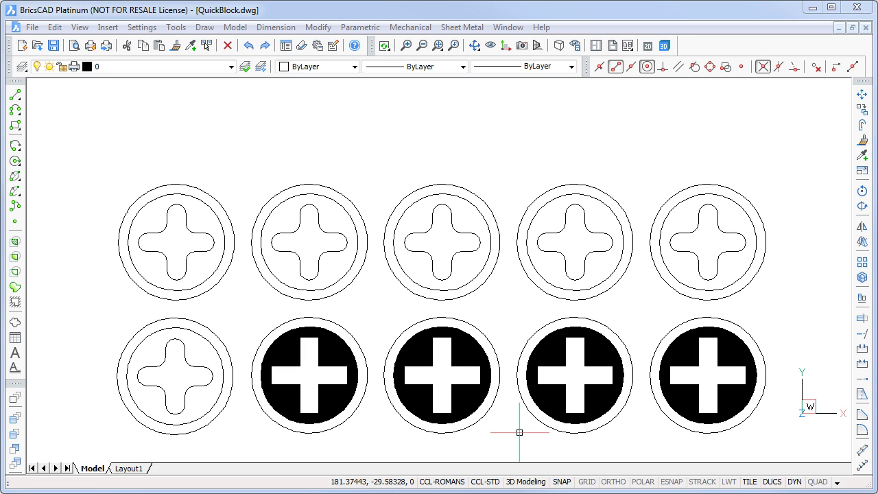
click(627, 206)
click(635, 273)
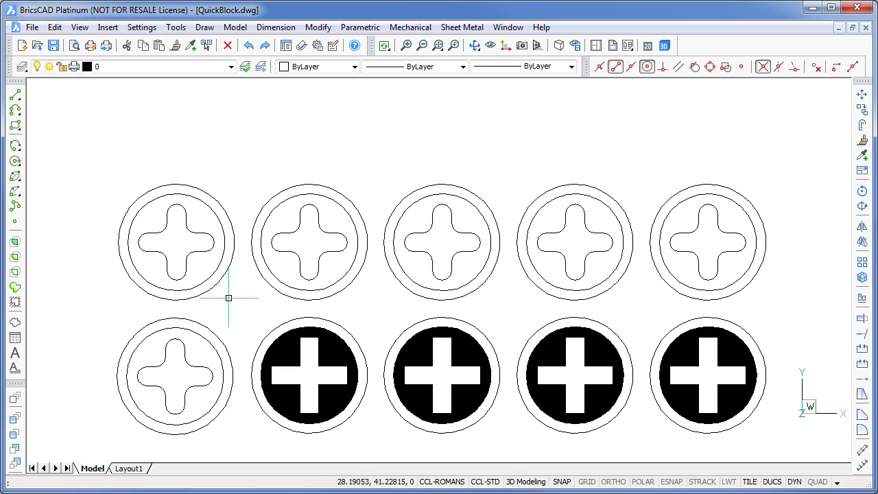
Edit the top-left rounded-cross block in place, hatch its cross solid black, and save.
double_click(228, 262)
key(Return)
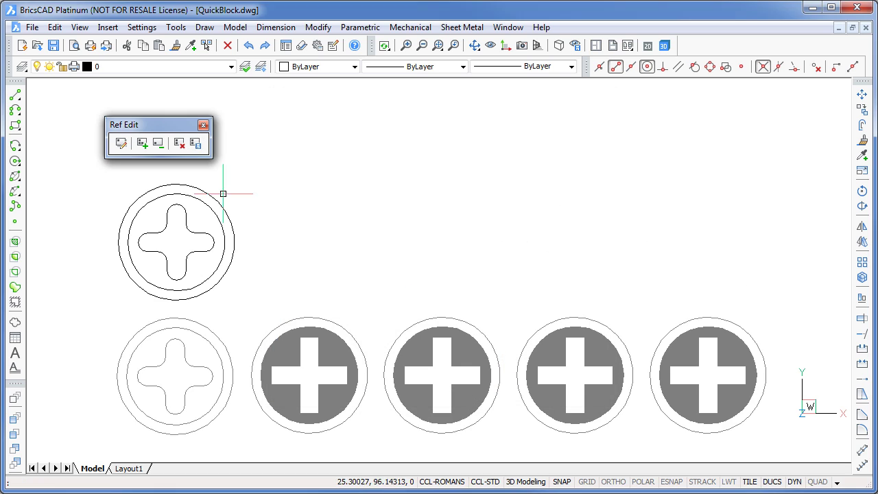
click(204, 27)
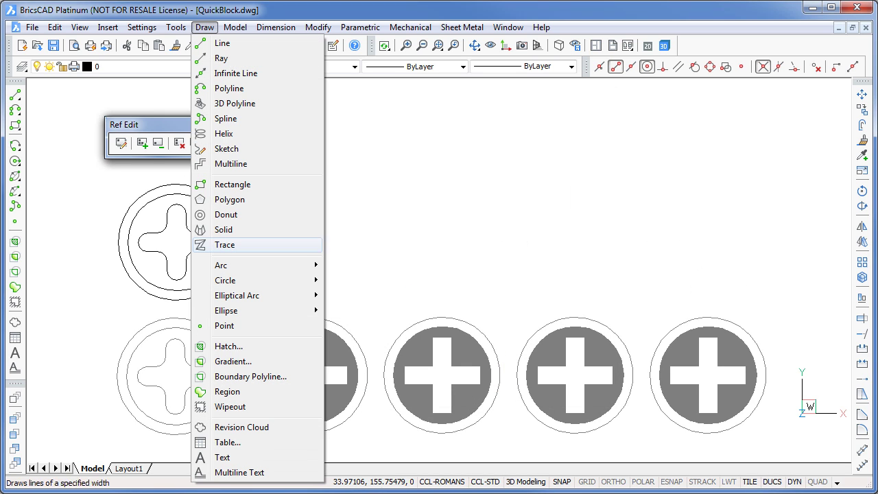
click(221, 346)
click(523, 86)
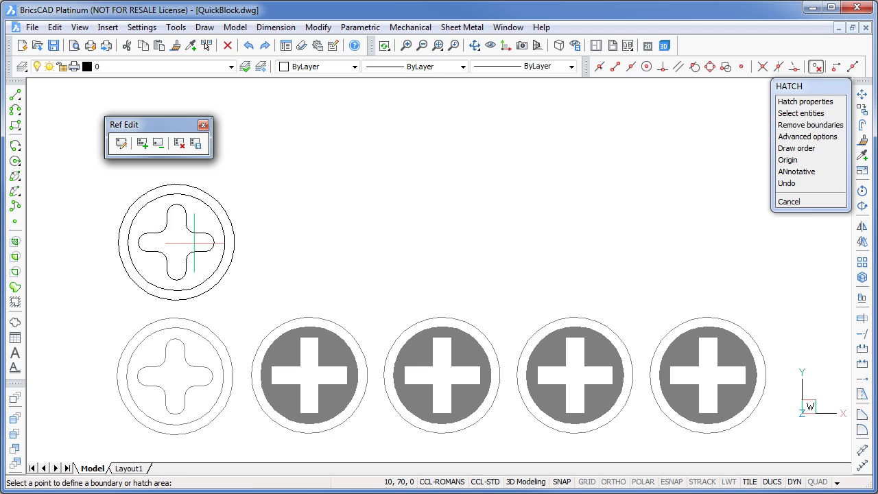
key(Return)
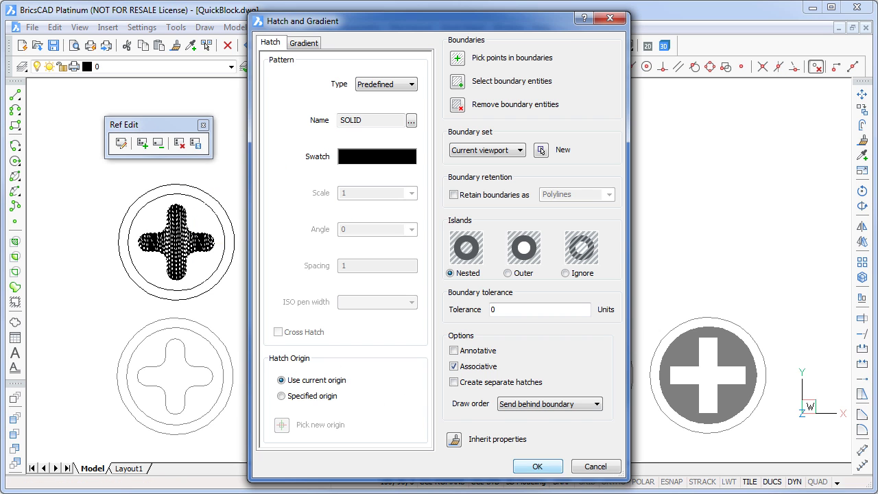
click(595, 467)
click(195, 142)
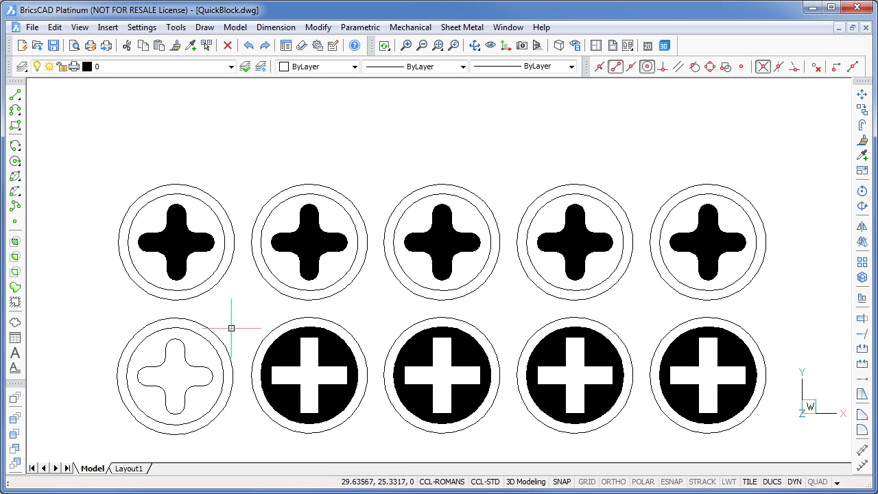
Copy the bottom-left screw head using its circle centre as base point, then paste it as a block.
click(231, 328)
click(177, 384)
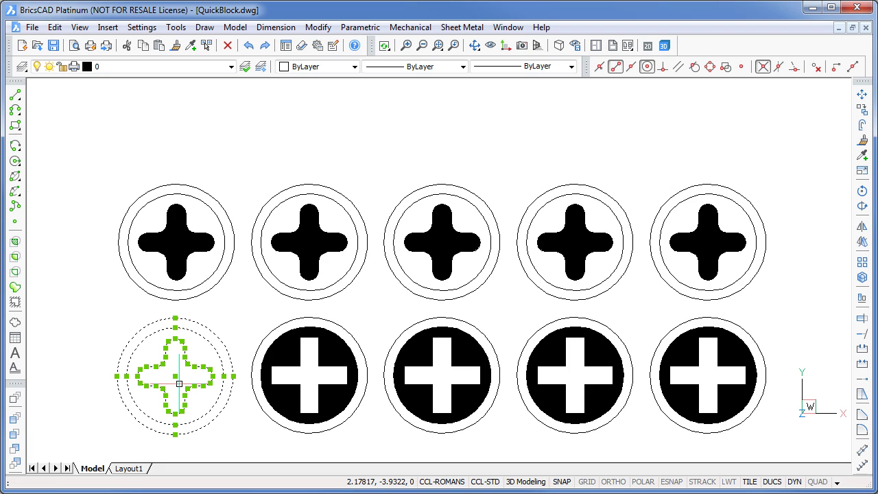
key(ctrl+shift+c)
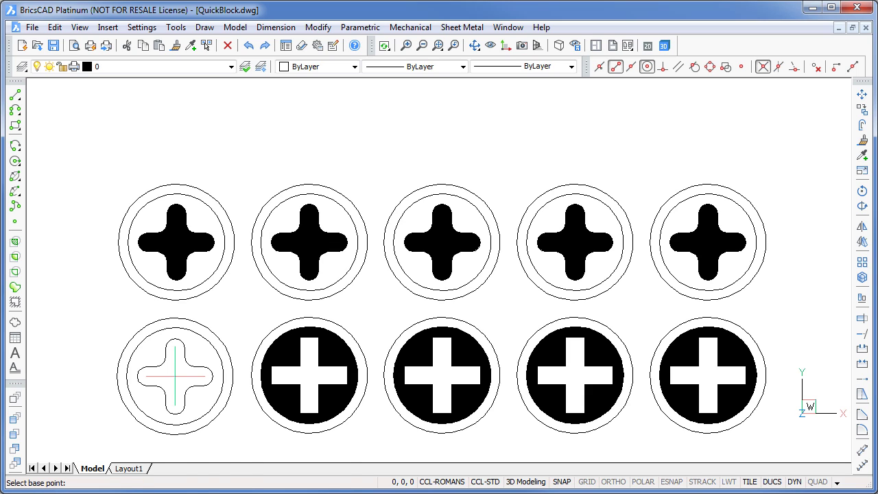
shift+right_click(175, 375)
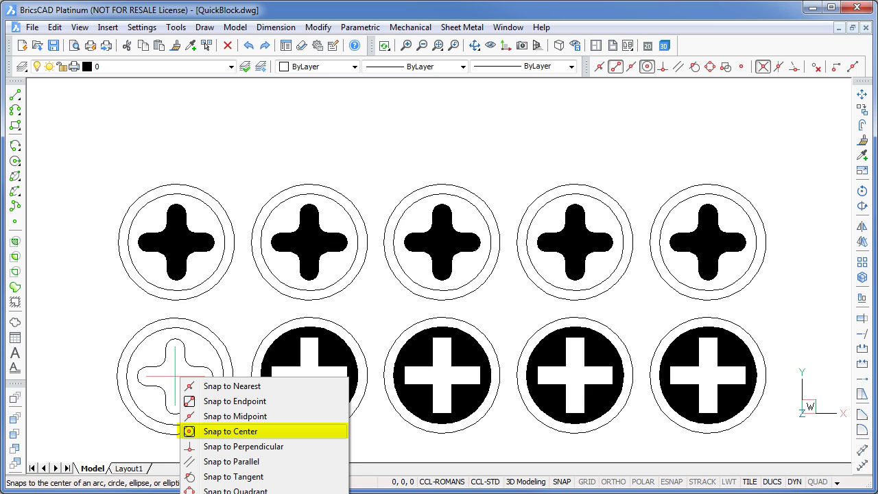
click(231, 430)
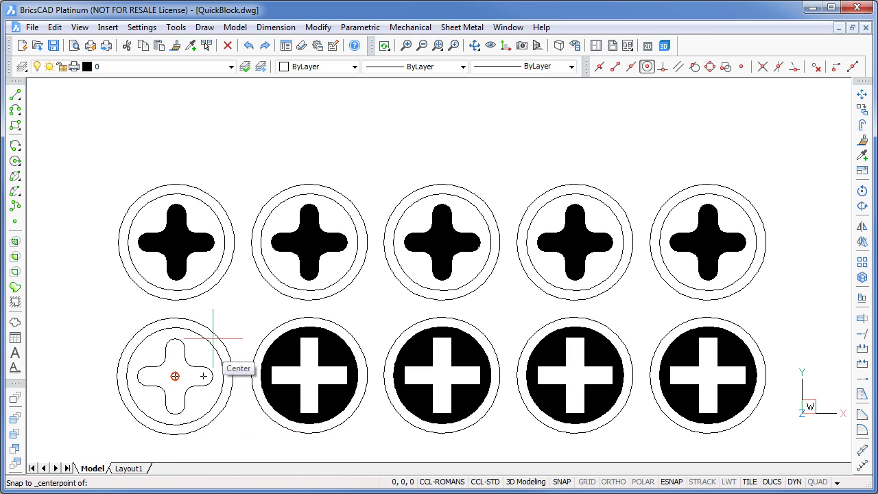
click(204, 376)
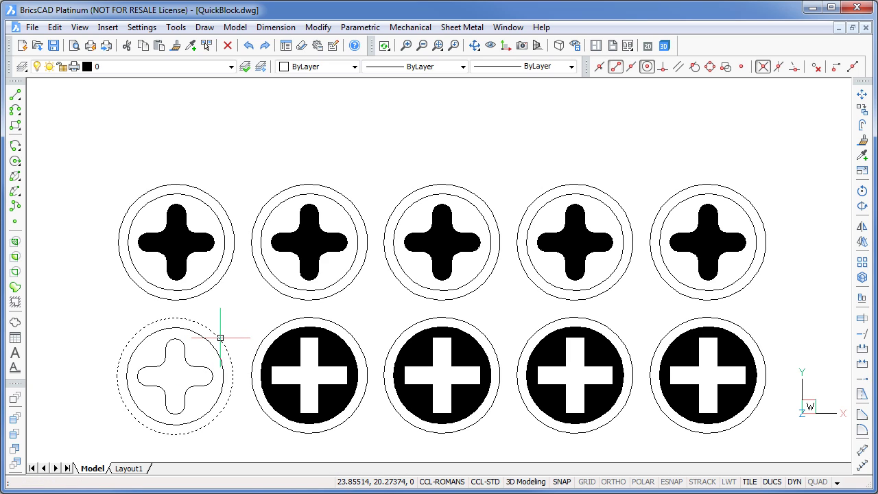
key(ctrl+shift+v)
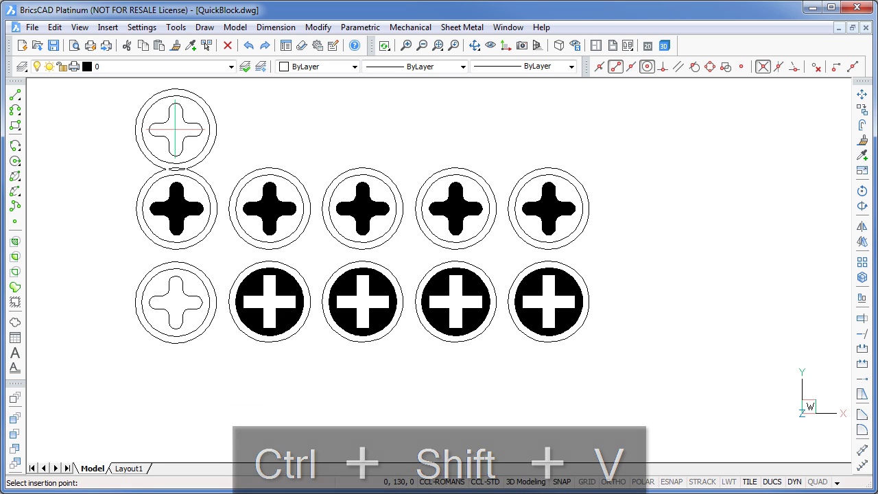
Paste the outlined screw head as a block into positions two through five of the new top row.
scroll(171, 377, down, 2)
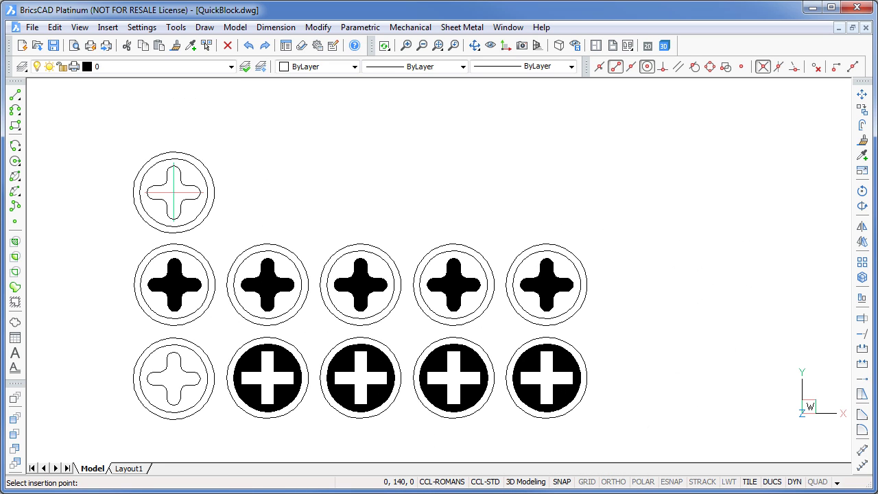
key(ctrl+shift+v)
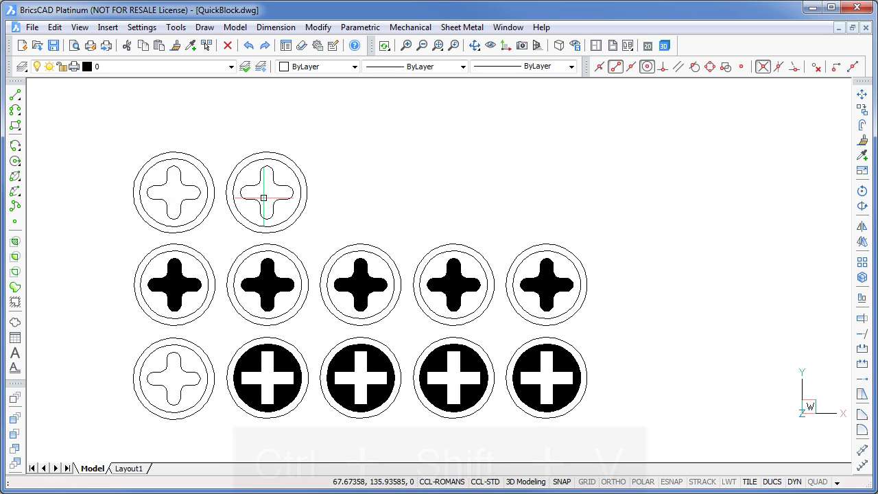
click(267, 192)
click(360, 193)
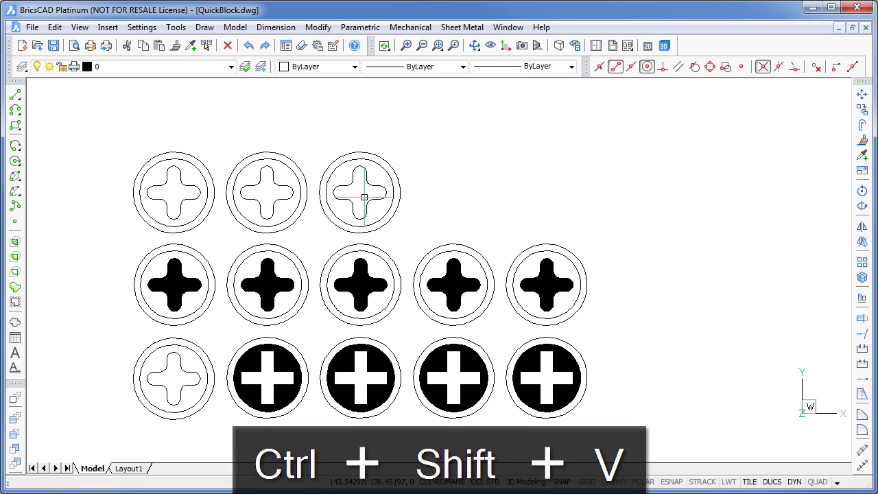
key(ctrl+shift+v)
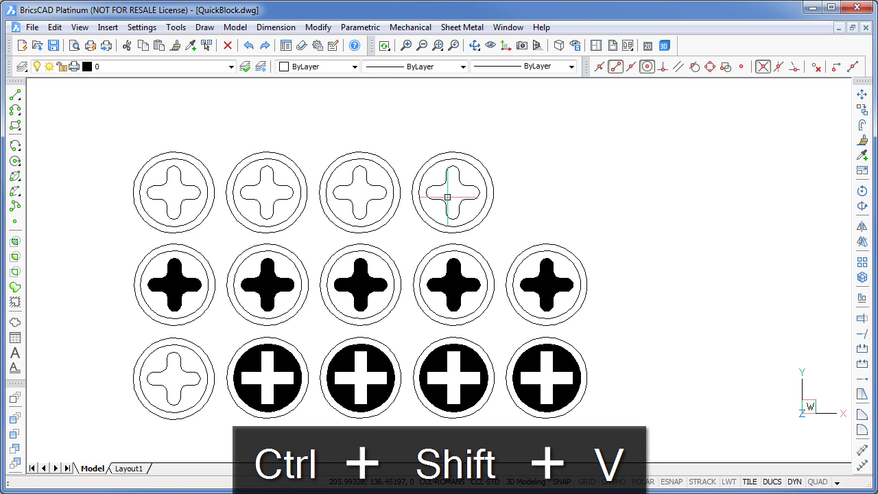
click(452, 195)
key(ctrl+shift+v)
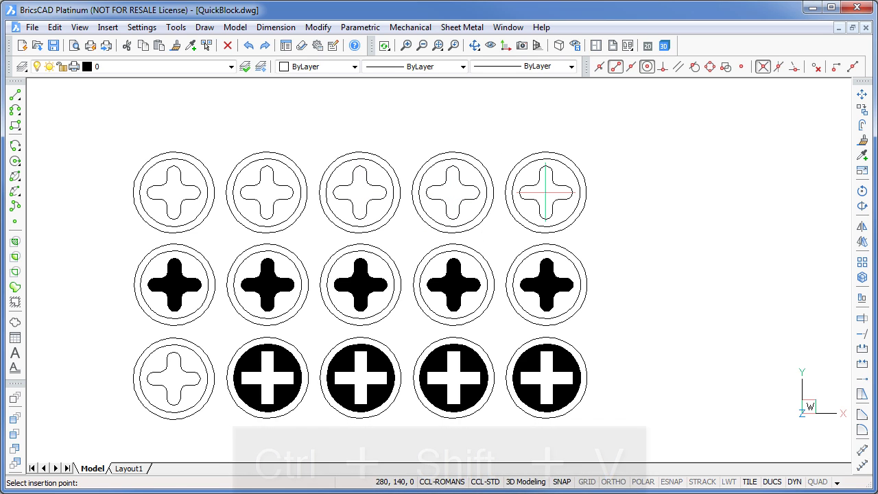
click(545, 193)
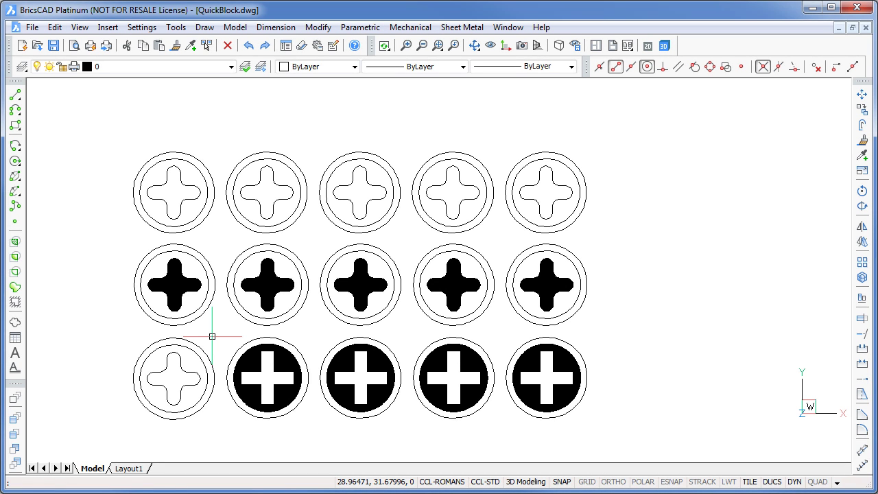
In the Drawing Explorer's Blocks list, rename block A070148 to Straight_Plus with description 'Straight plus description'.
click(176, 27)
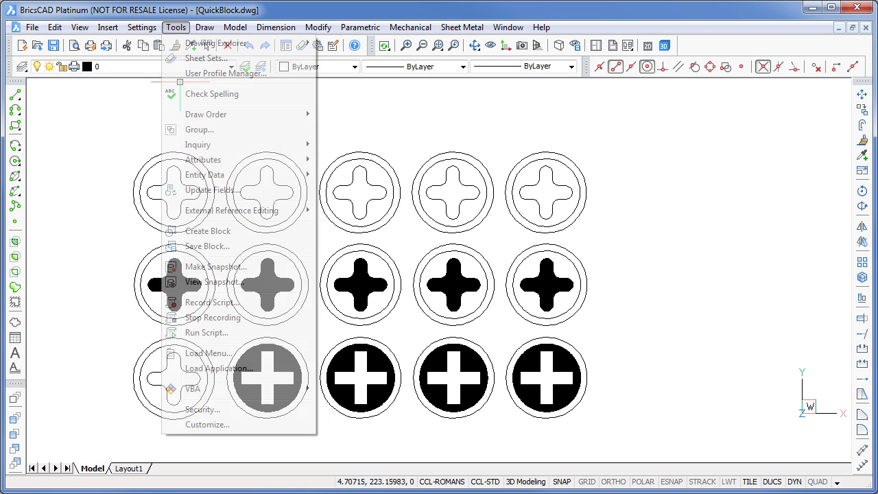
mouse_move(216, 42)
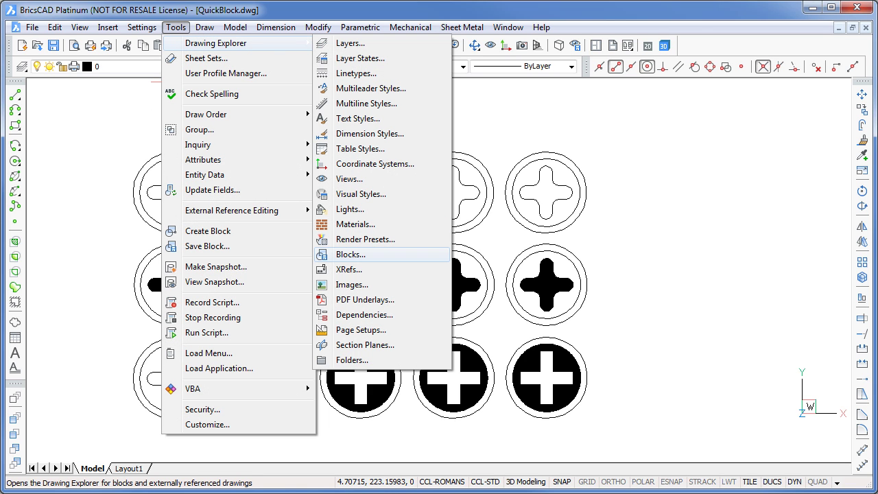
click(350, 254)
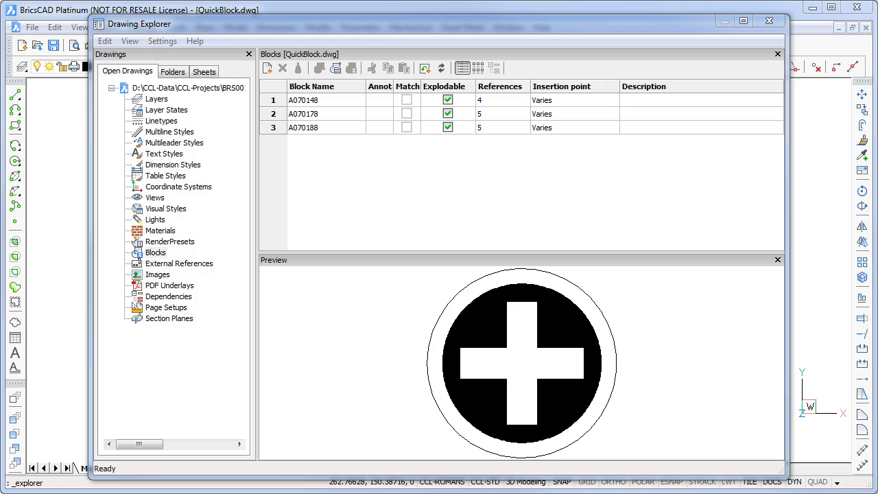
double_click(326, 100)
text(Straight_Plus)
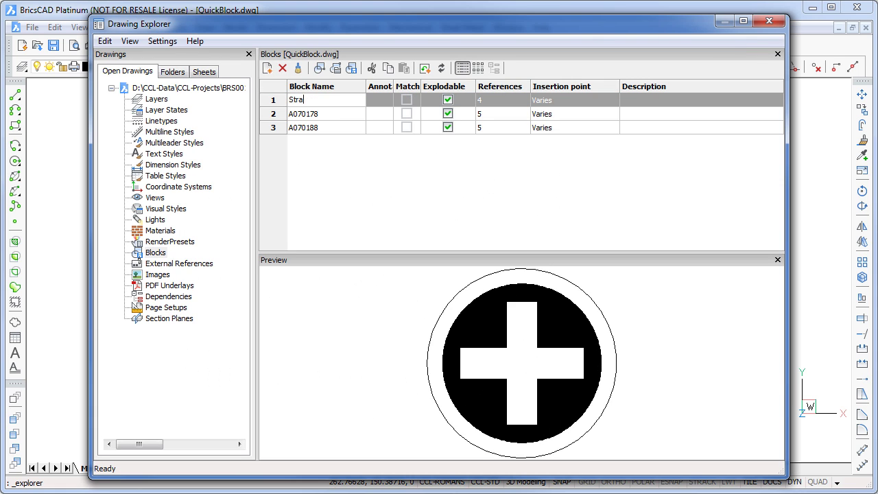
click(699, 100)
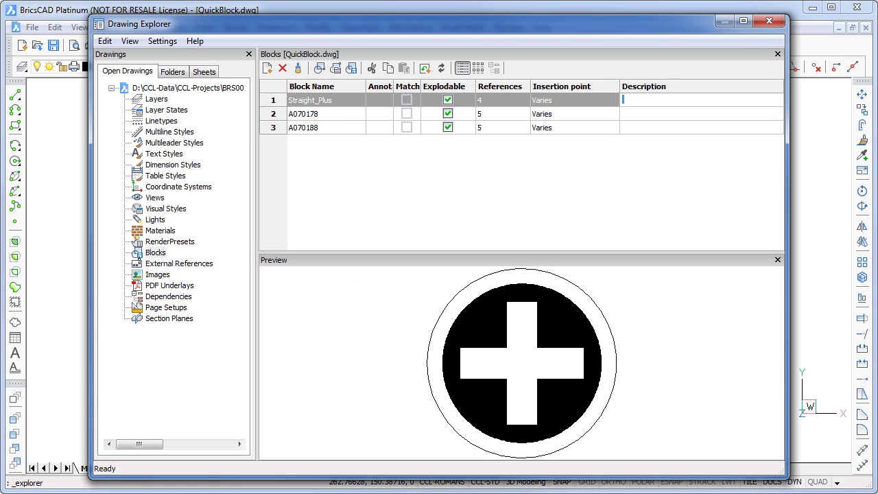
text(Straight plus description)
Rename block A070178 to Round_Plus_Off with description 'Round plus off'.
double_click(302, 113)
text(Ro)
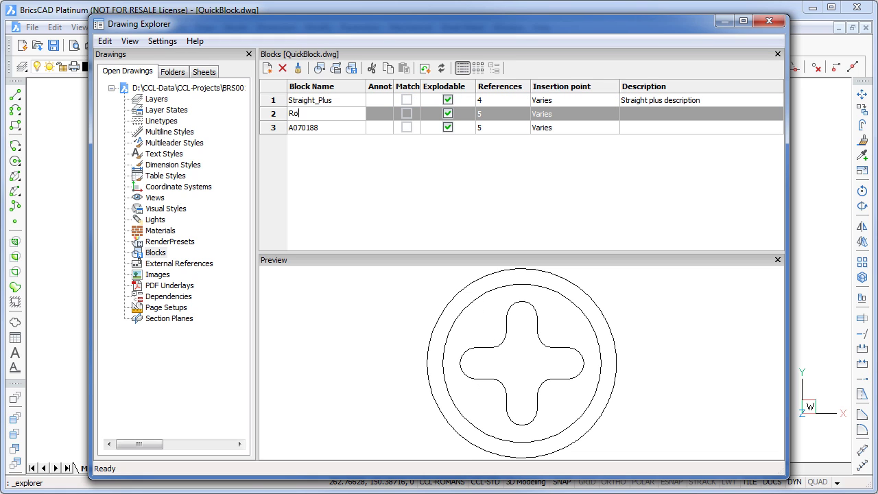
text(und_Plus_Off)
click(700, 113)
text(Round plus of)
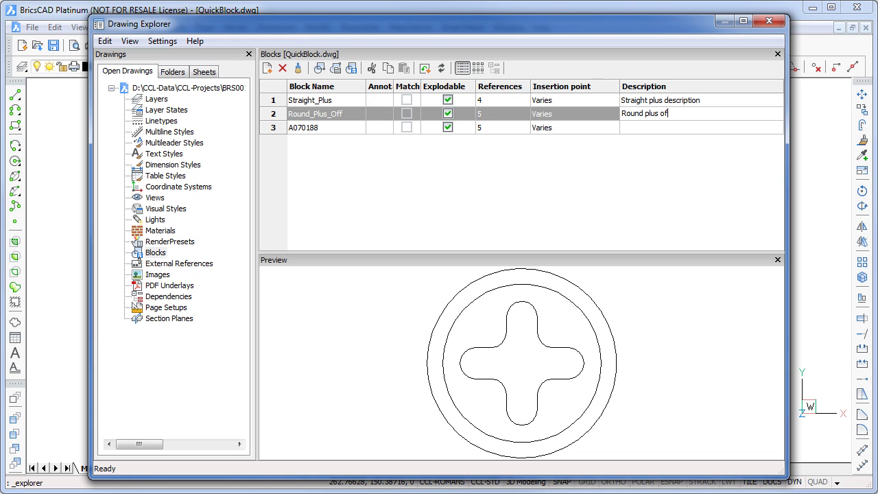
text(f)
Rename block A070188 to Round_Plus_On with description 'Round plus on'.
double_click(302, 127)
text(Round_Plus)
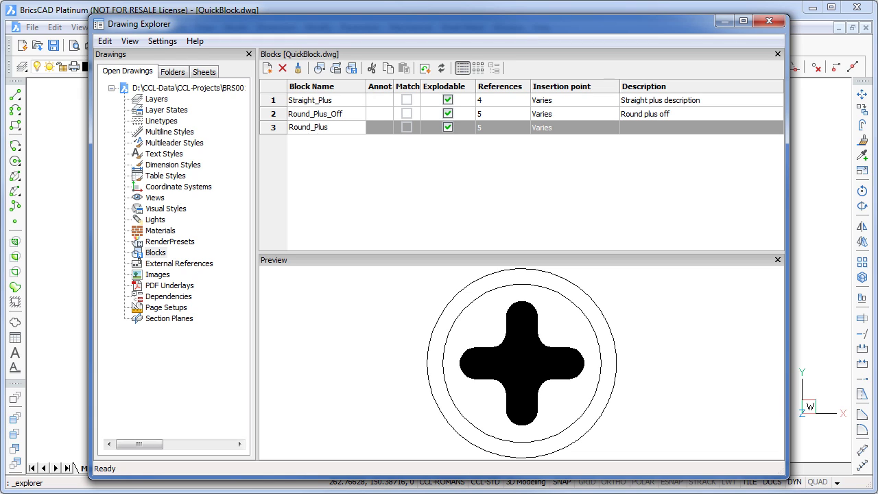
text(_On)
click(699, 127)
text(Round plu)
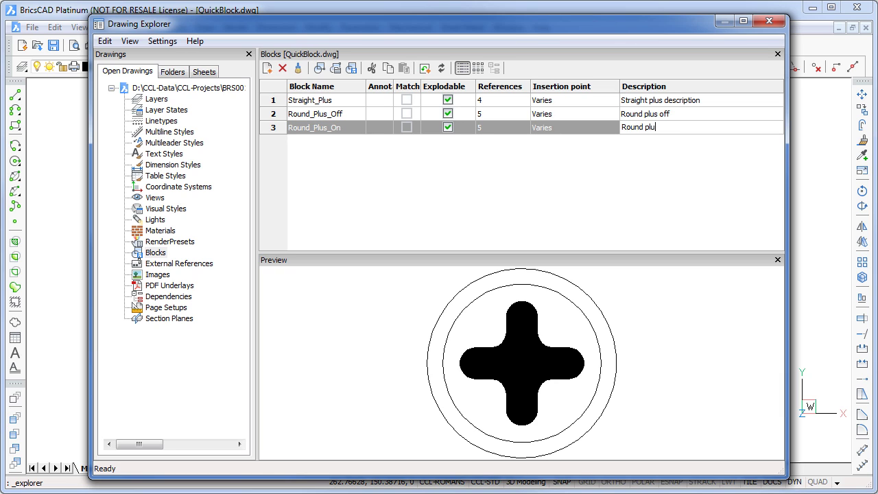
text(s on)
key(Return)
click(769, 20)
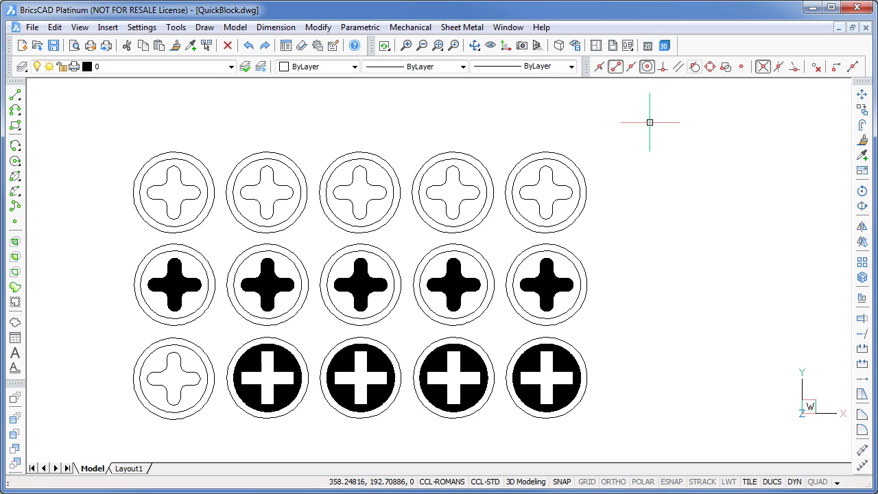